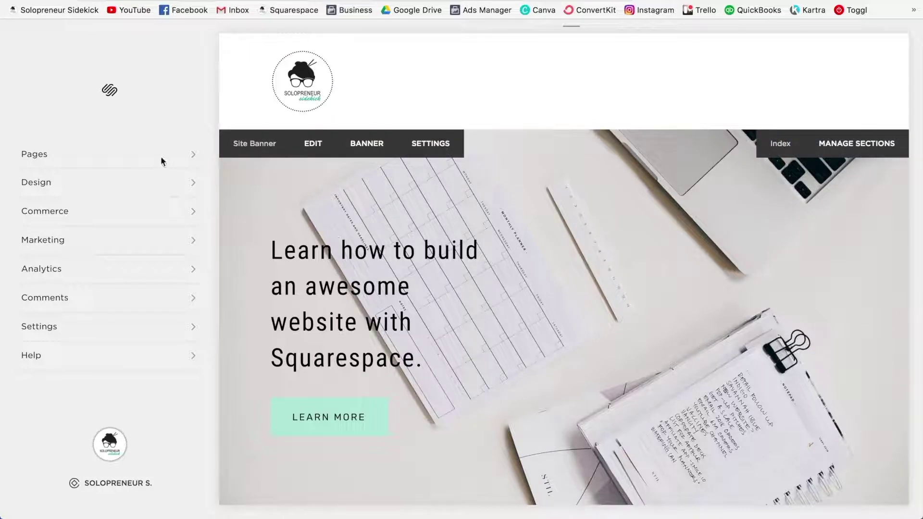
Add a new index page to the primary navigation
left_click(129, 154)
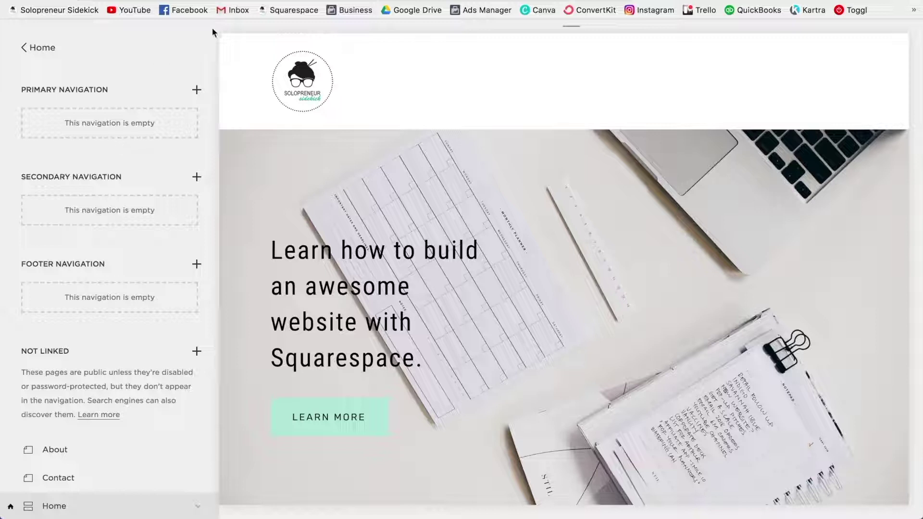
left_click(197, 92)
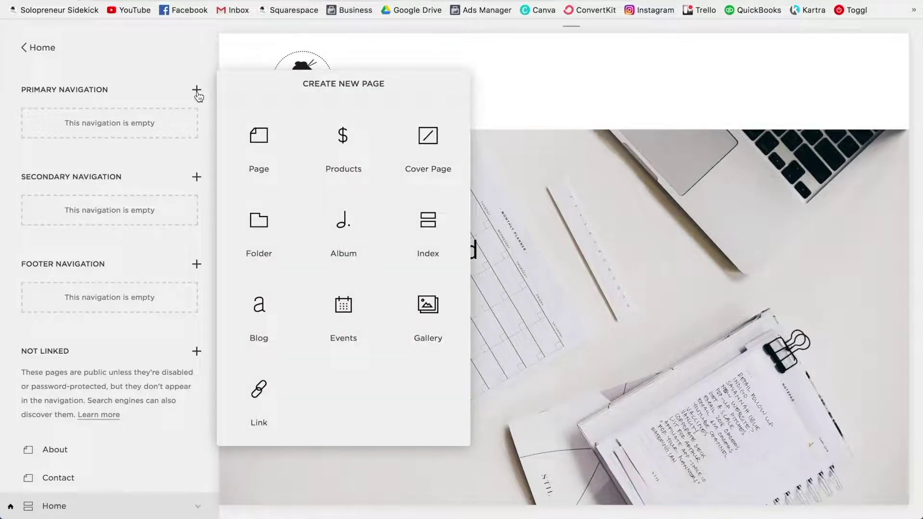
key("Escape")
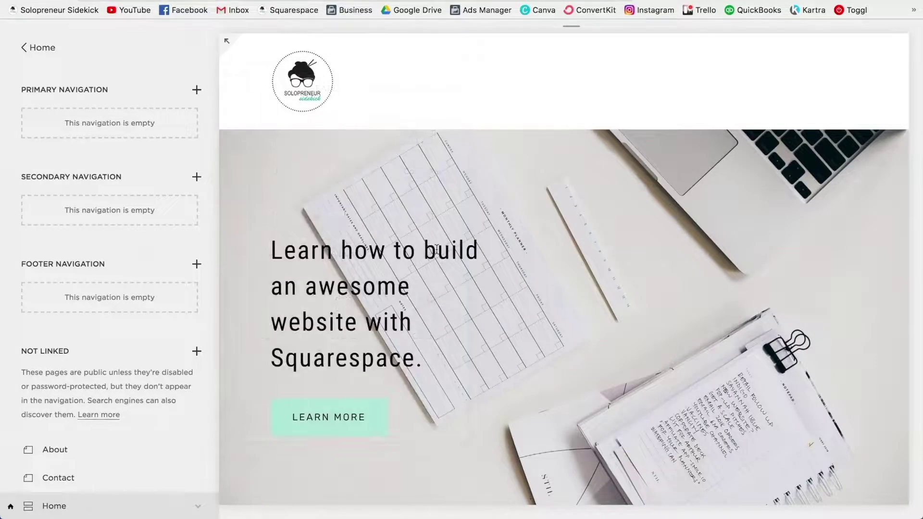
Rename the new index page from New Index to 'Title'
left_click(108, 117)
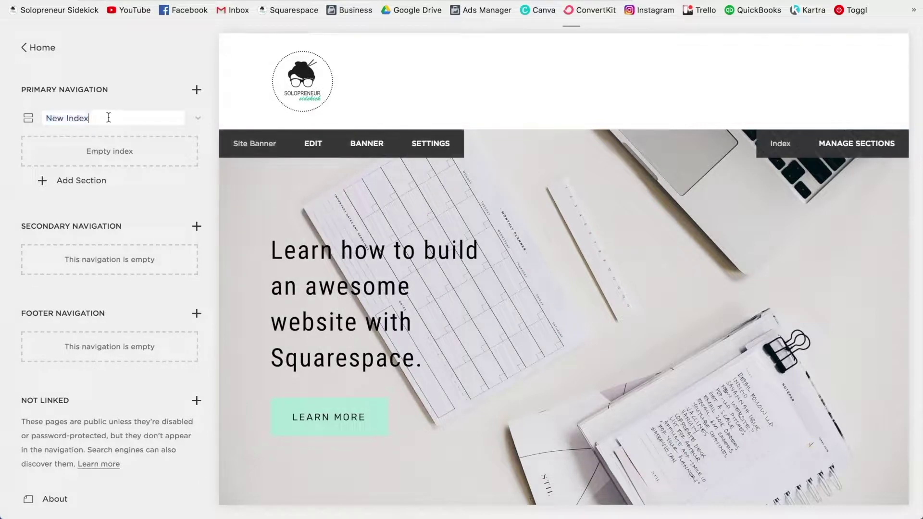
triple_click(108, 118)
type("Title")
key("Return")
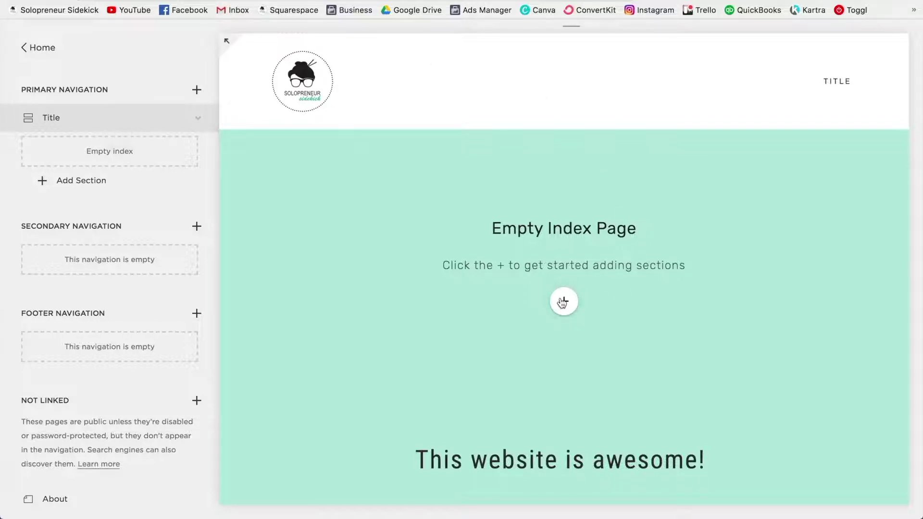
left_click(562, 303)
Create a content section titled 'Section' using the About 3 layout
left_click(499, 260)
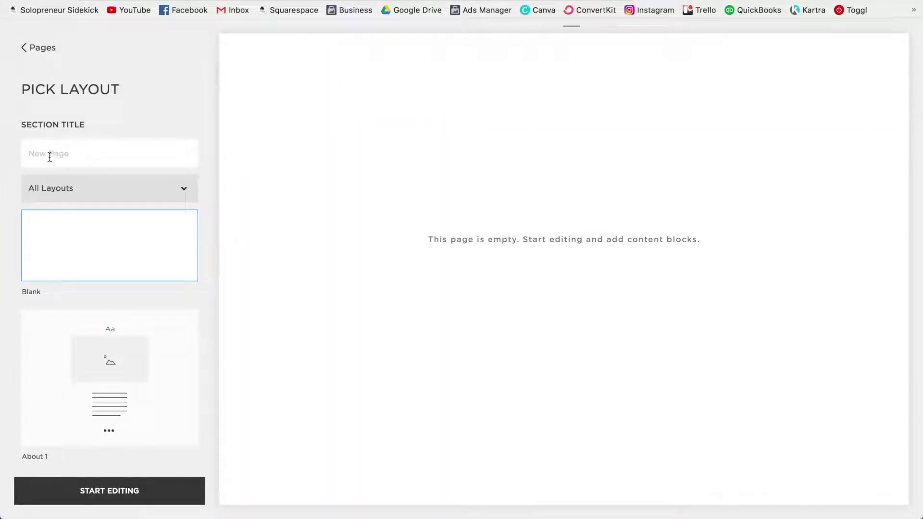
type("Section 1")
scroll(107, 250, "down", 10)
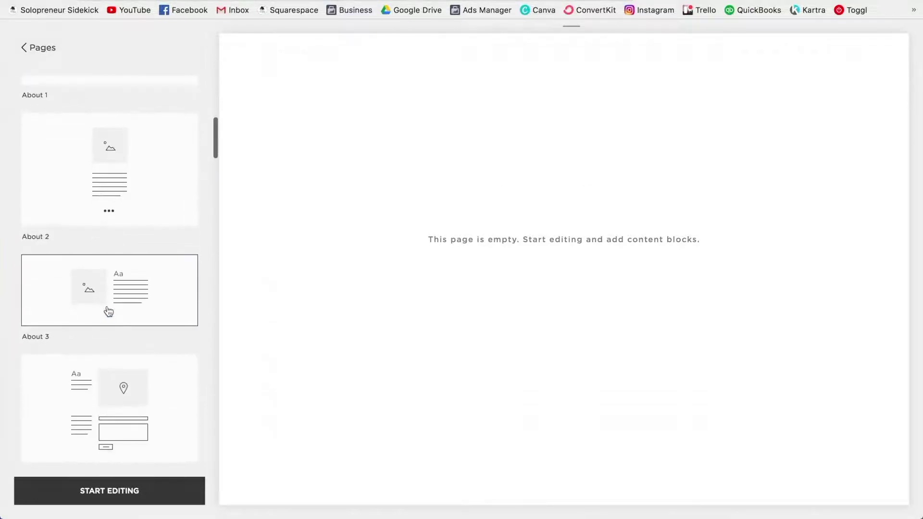
left_click(109, 312)
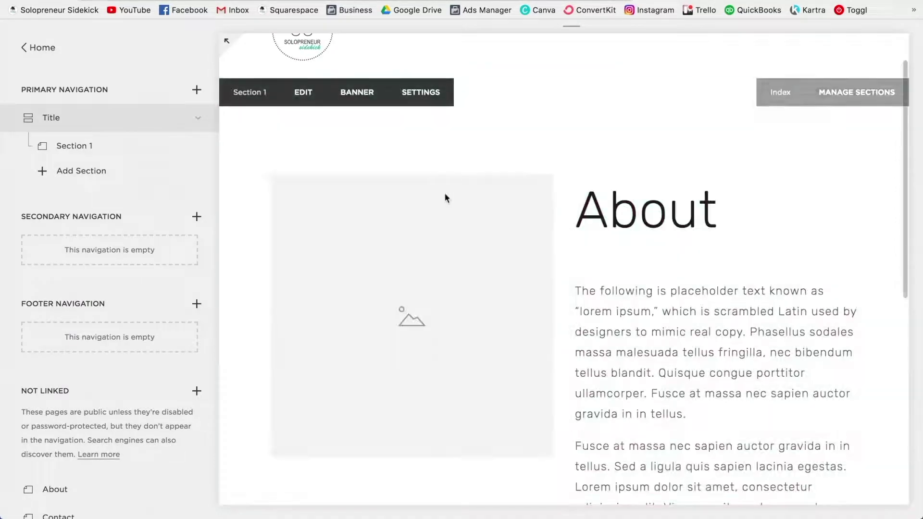
left_click(77, 170)
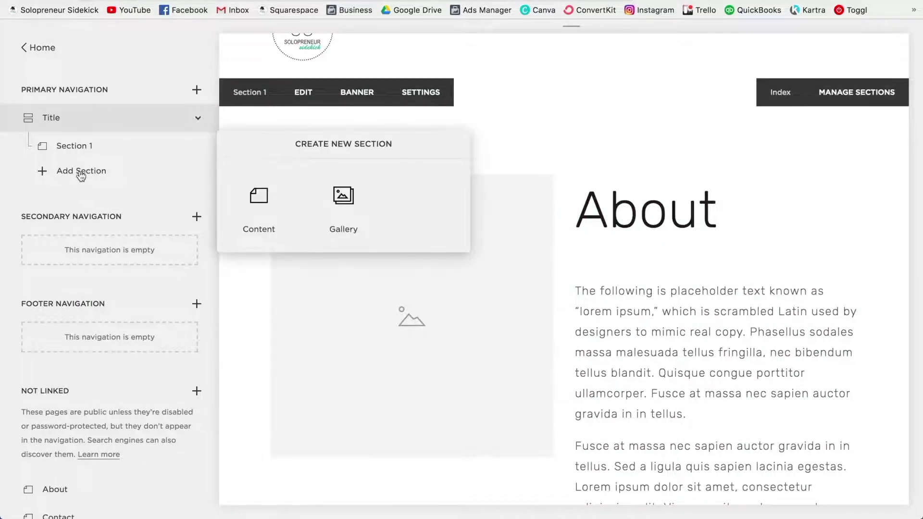
Add a content section titled 'Section 2' with the Details 1 layout and save it
left_click(286, 198)
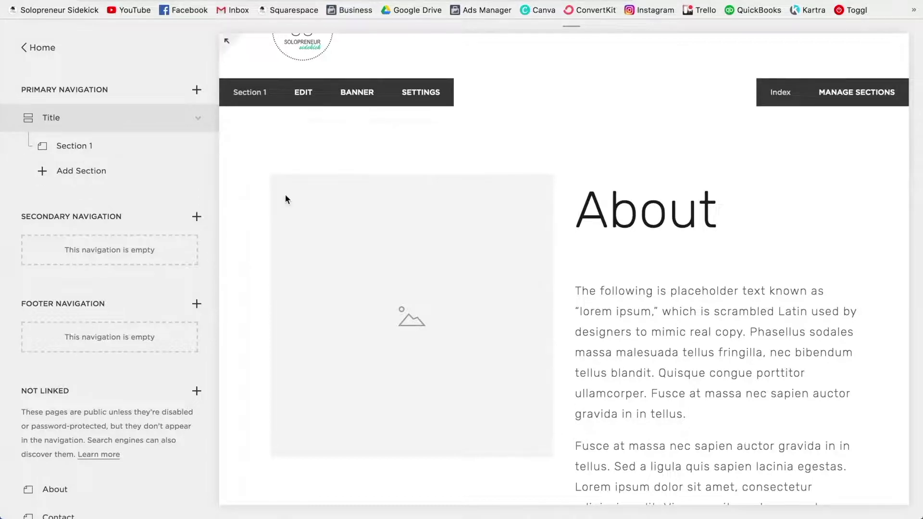
type("Section 2")
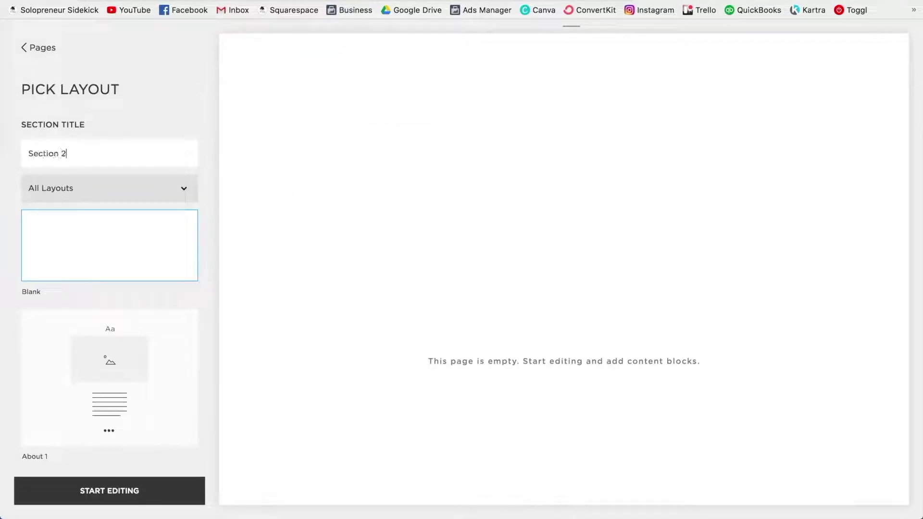
left_click(166, 195)
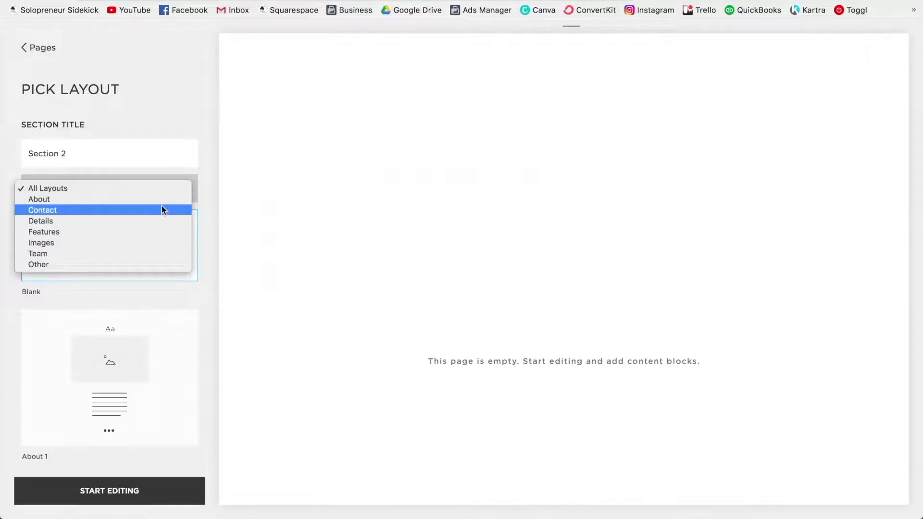
left_click(160, 220)
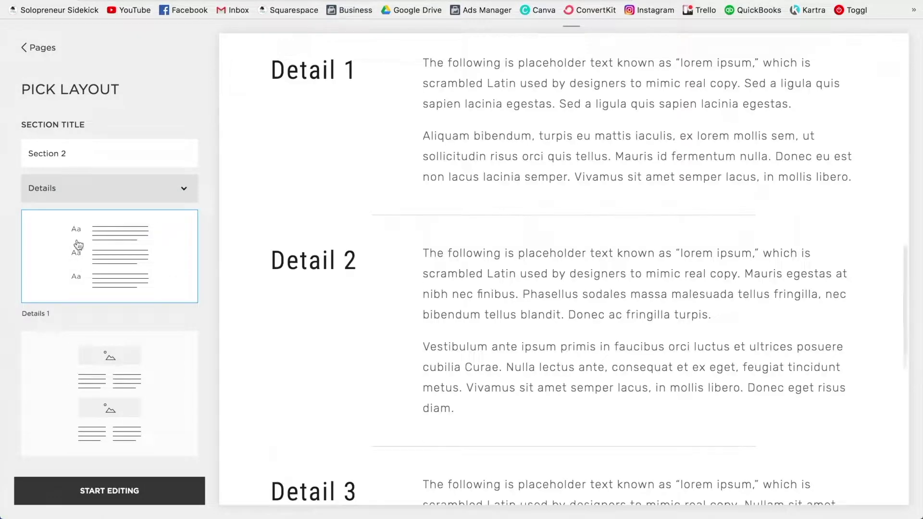
left_click(89, 489)
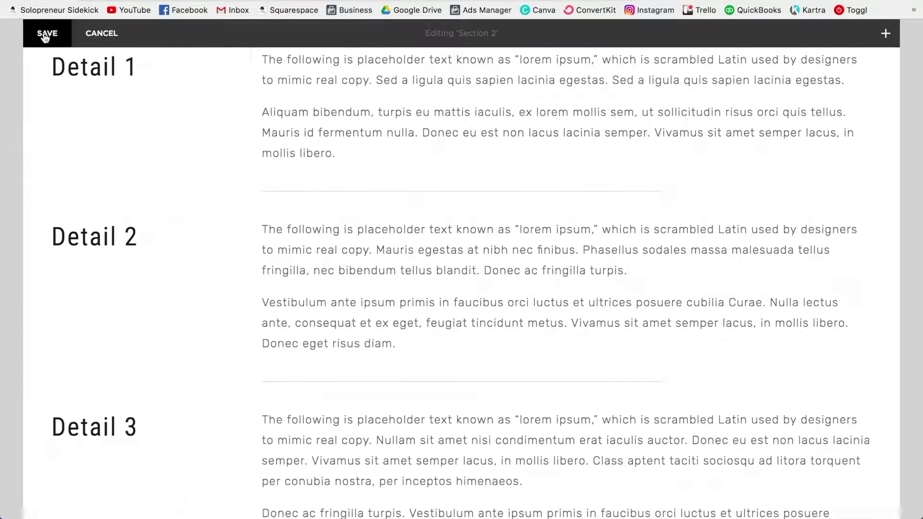
left_click(44, 32)
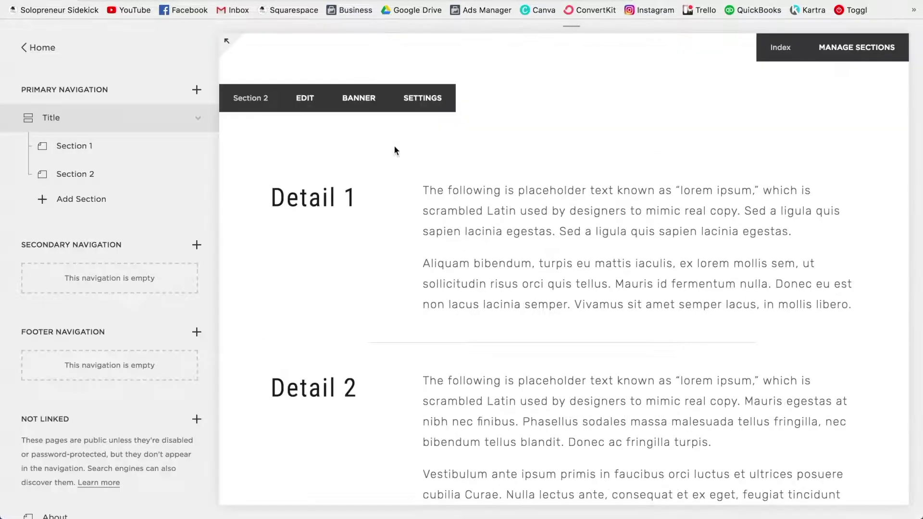
Add a content section titled 'Section 3' with the Contact 1 layout and save it
left_click(95, 198)
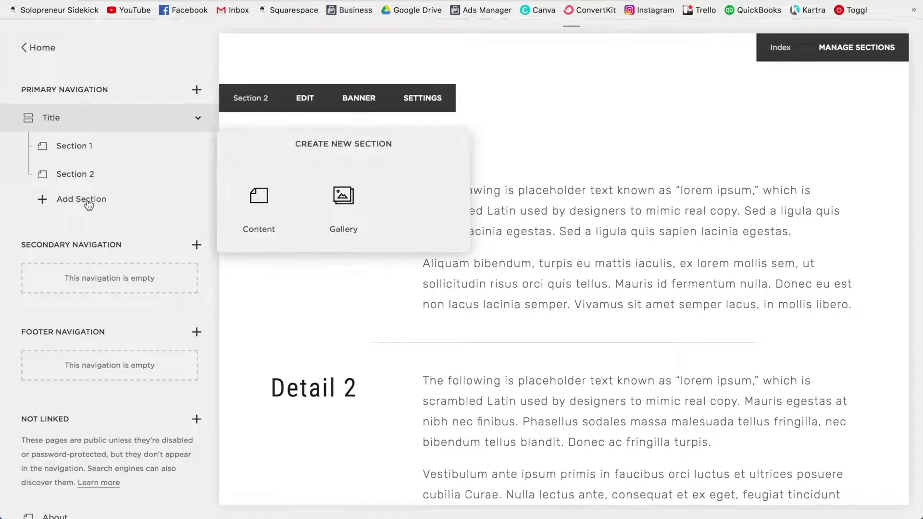
left_click(274, 211)
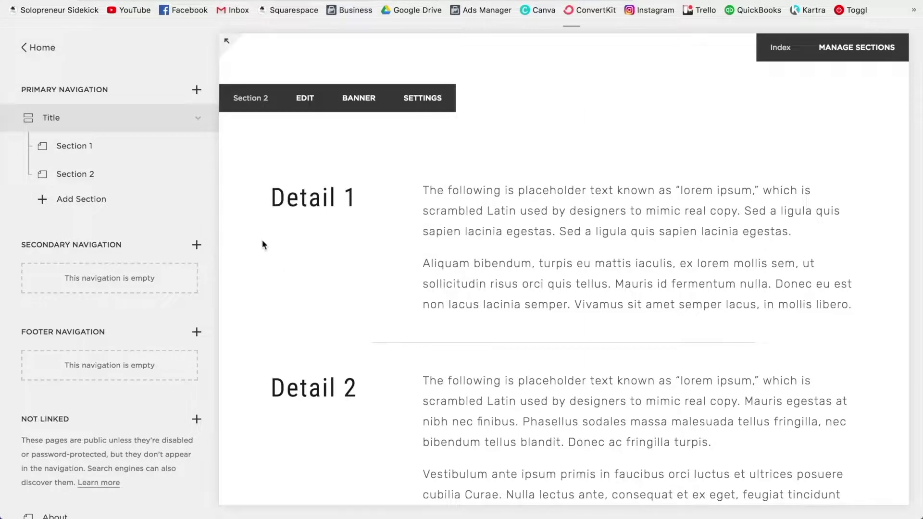
type("Sectio")
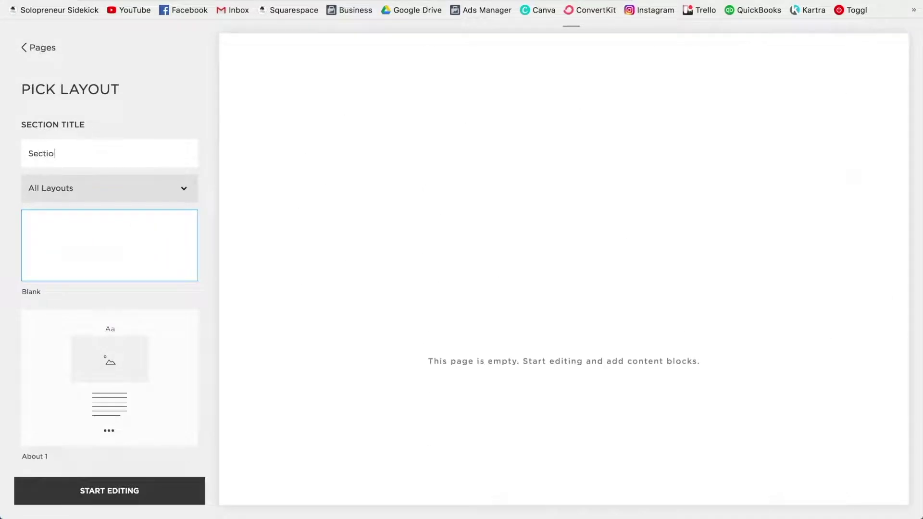
type("n 3")
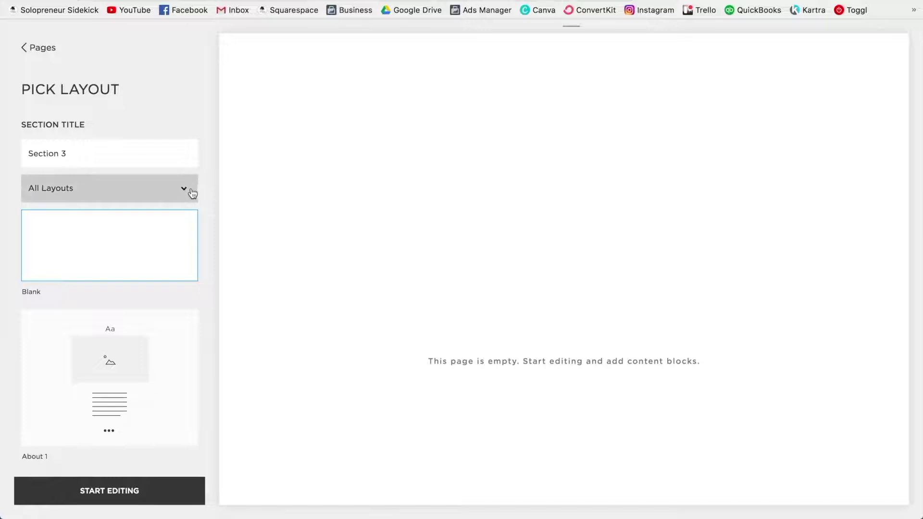
left_click(189, 189)
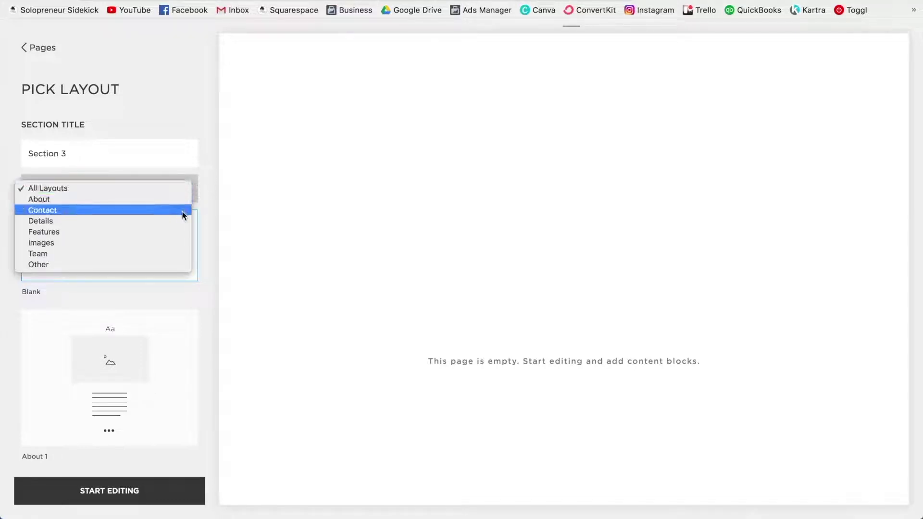
left_click(182, 210)
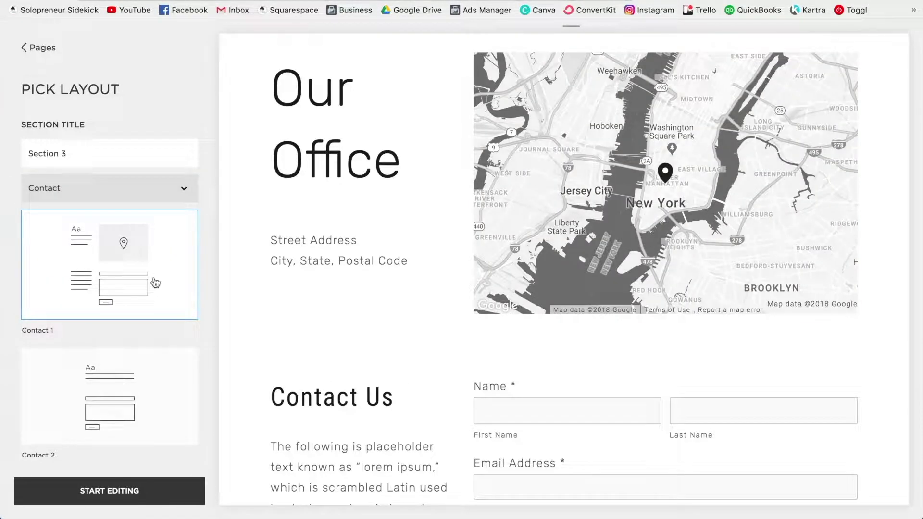
scroll(154, 282, "down", 3)
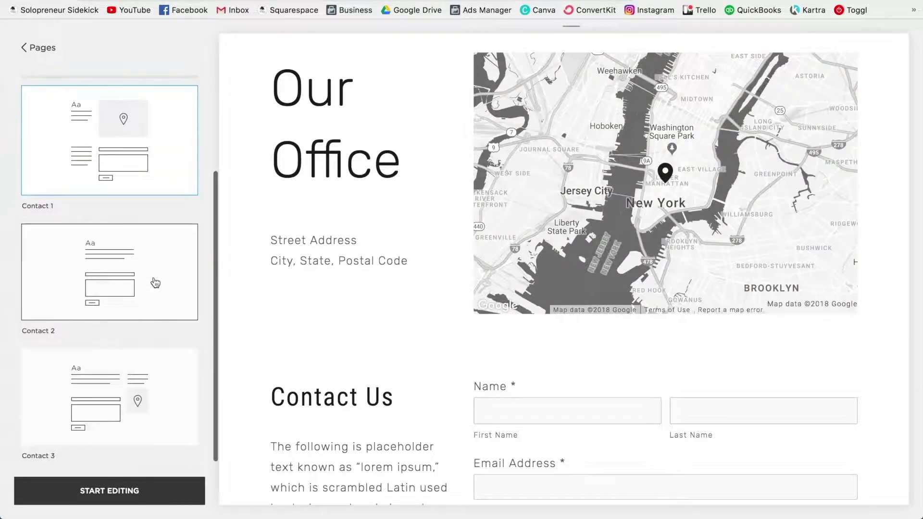
left_click(143, 489)
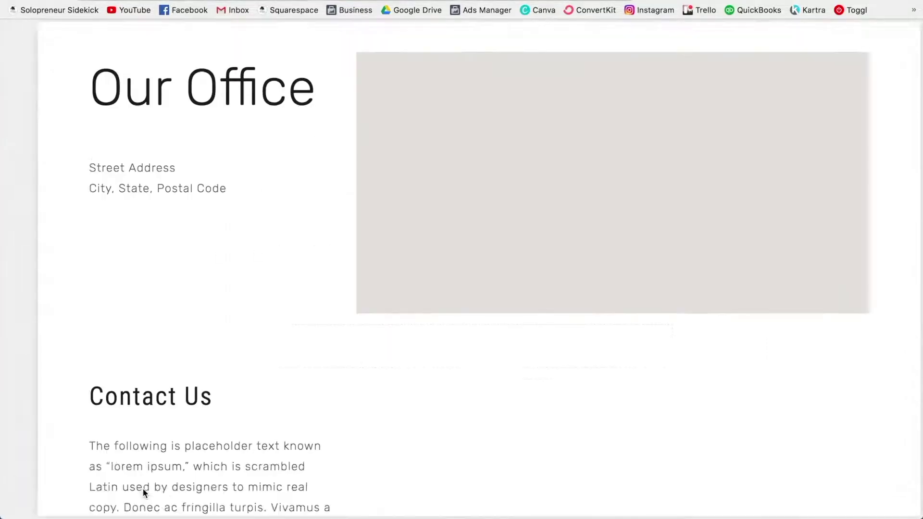
left_click(101, 33)
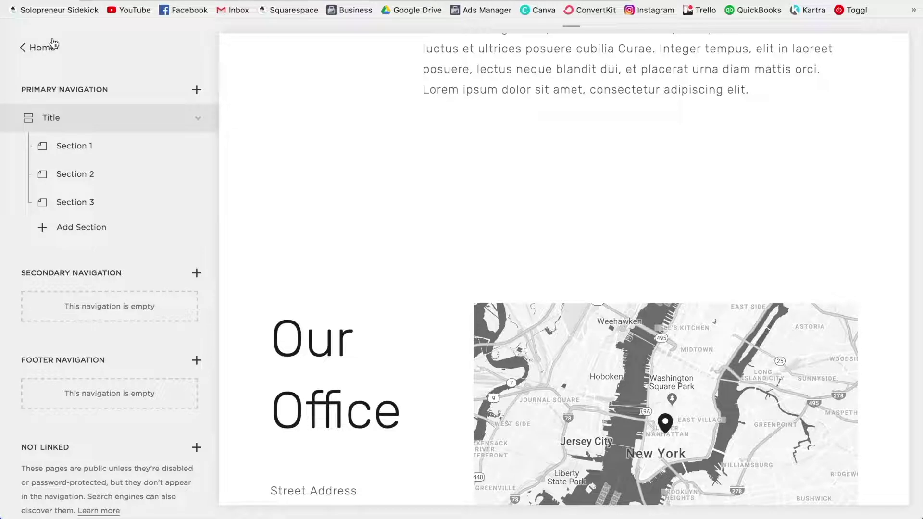
Insert a text block reading 'Section 2 | Section 3' above the About heading
scroll(569, 126, "up", 10)
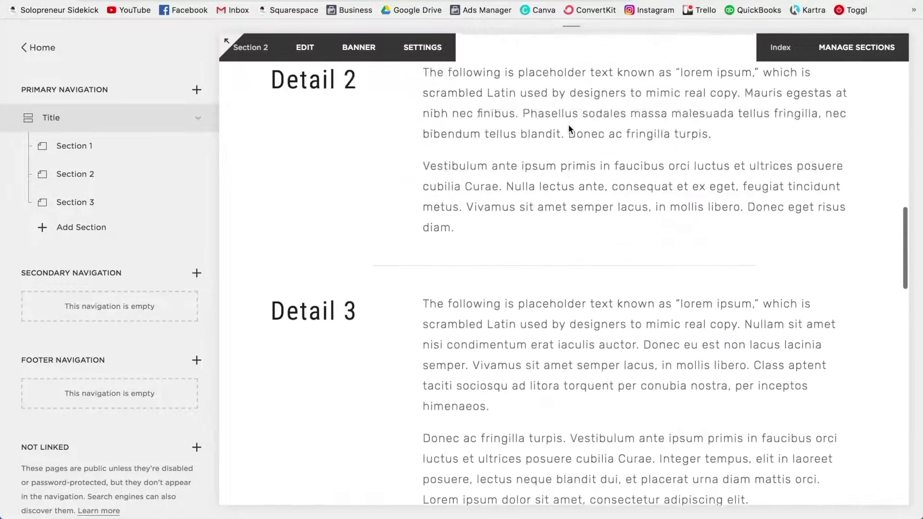
scroll(569, 126, "up", 6)
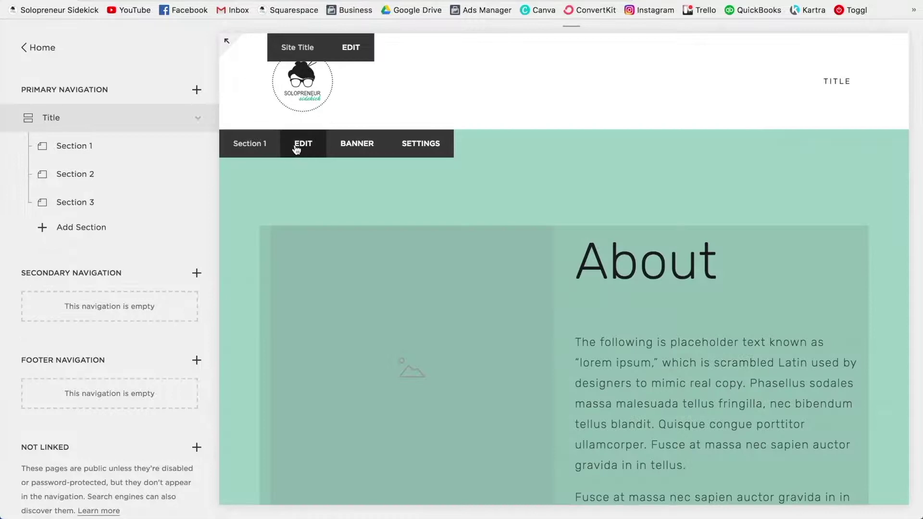
left_click(296, 147)
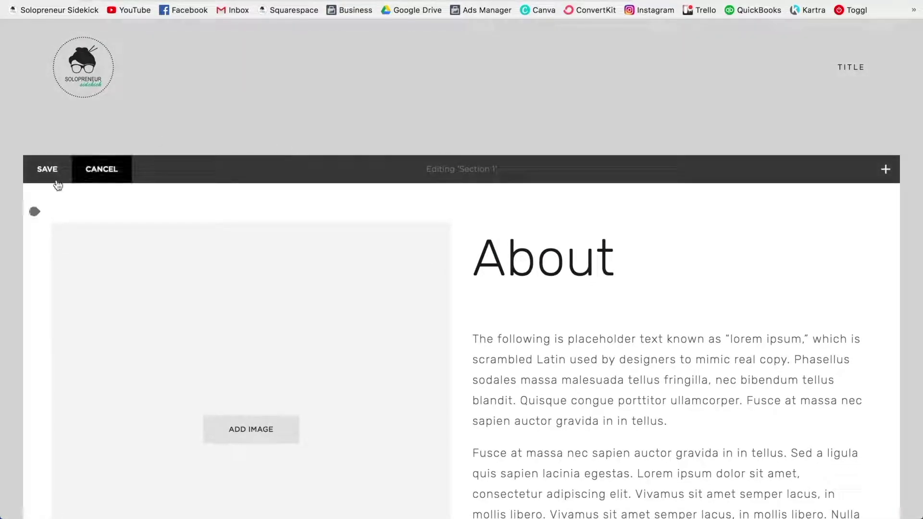
left_click(32, 212)
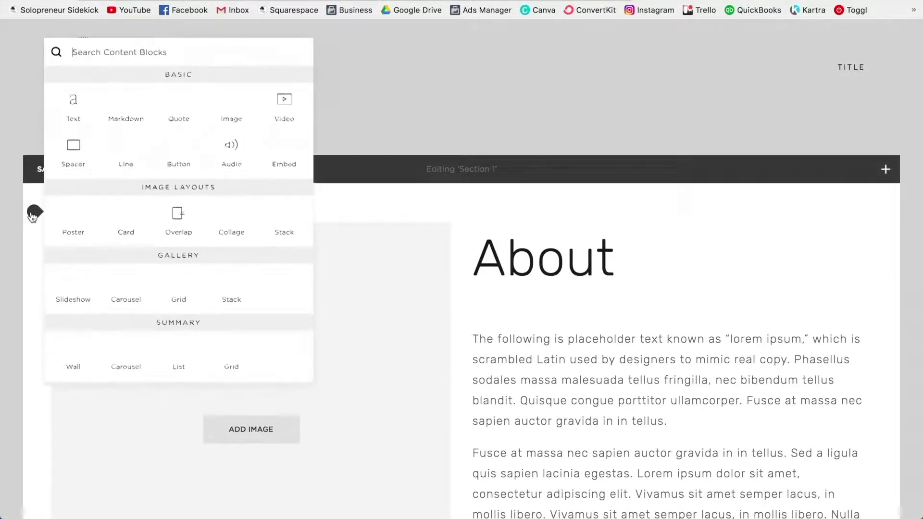
left_click(84, 120)
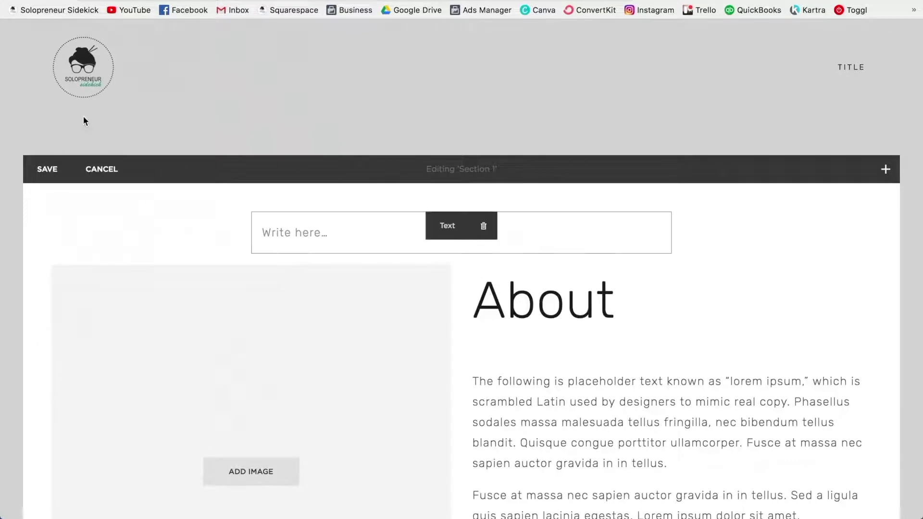
type("S")
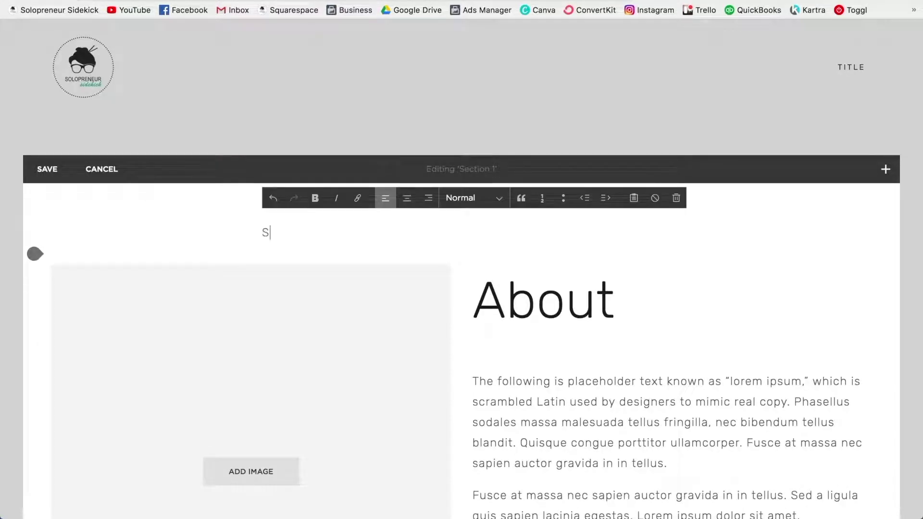
type("ection 2 | . Se")
key("BackSpace")
key("BackSpace")
key("BackSpace")
type("Section 3")
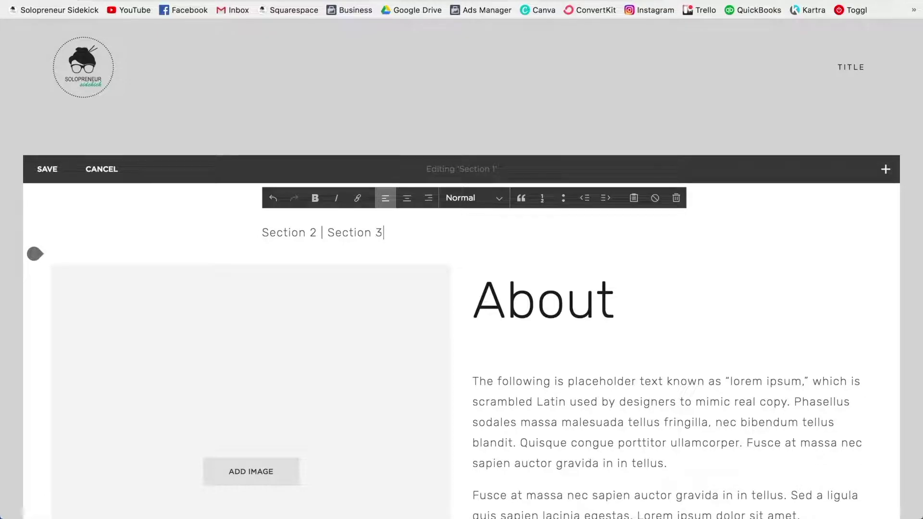
Center the 'Section 2 | Section 3' line and save Section 1
triple_click(407, 235)
left_click(406, 197)
left_click(367, 233)
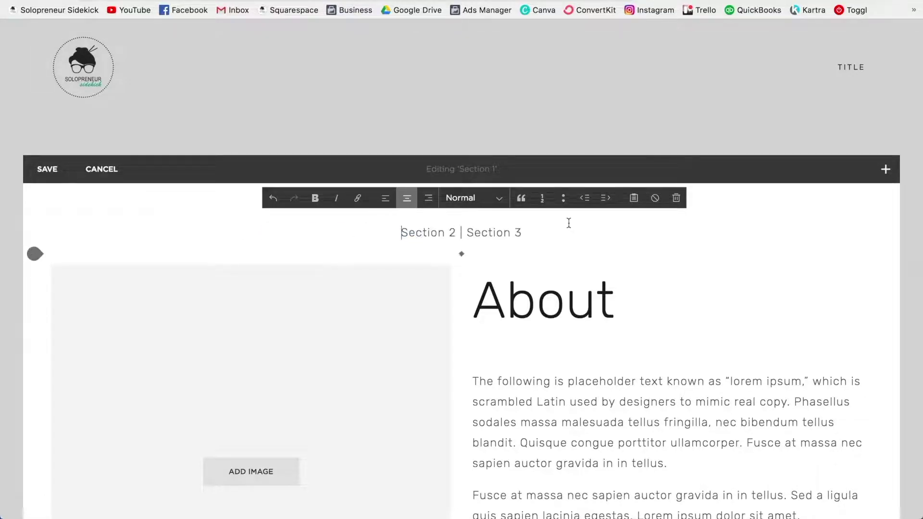
left_click(564, 226)
left_click(63, 176)
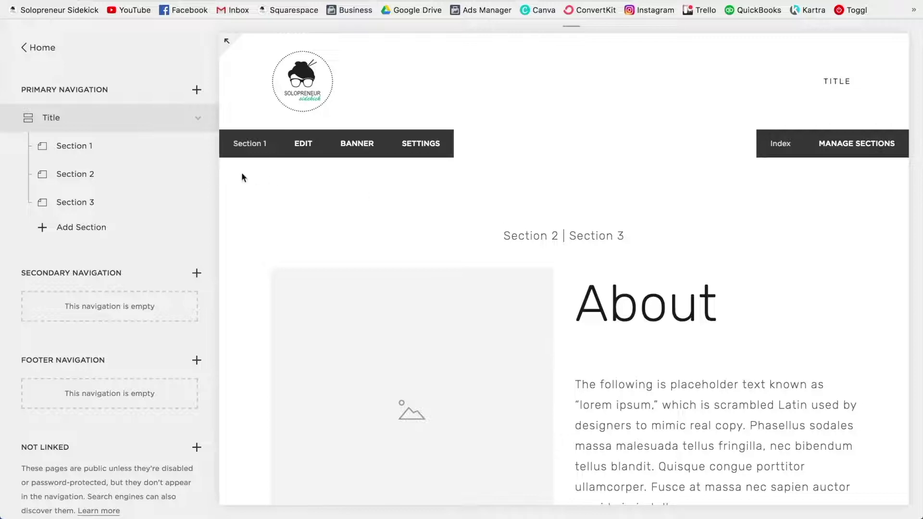
mouse_move(197, 175)
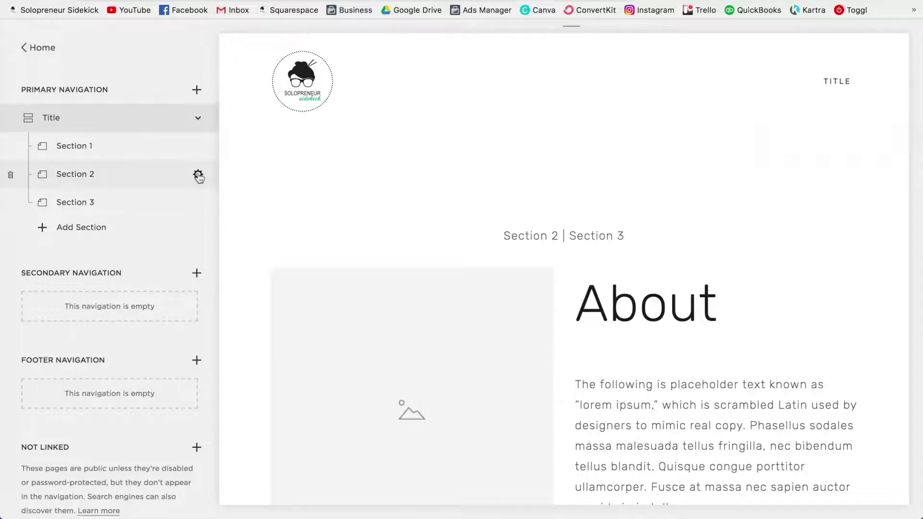
left_click(198, 175)
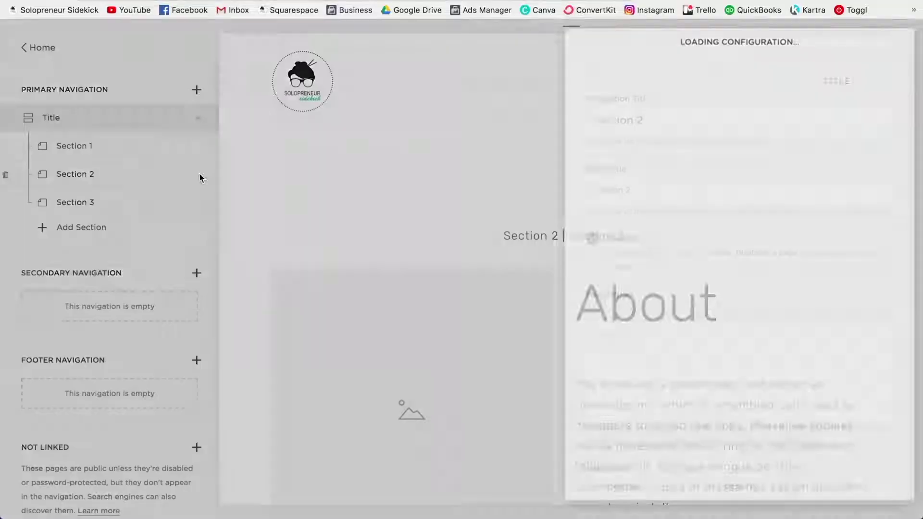
scroll(647, 173, "down", 5)
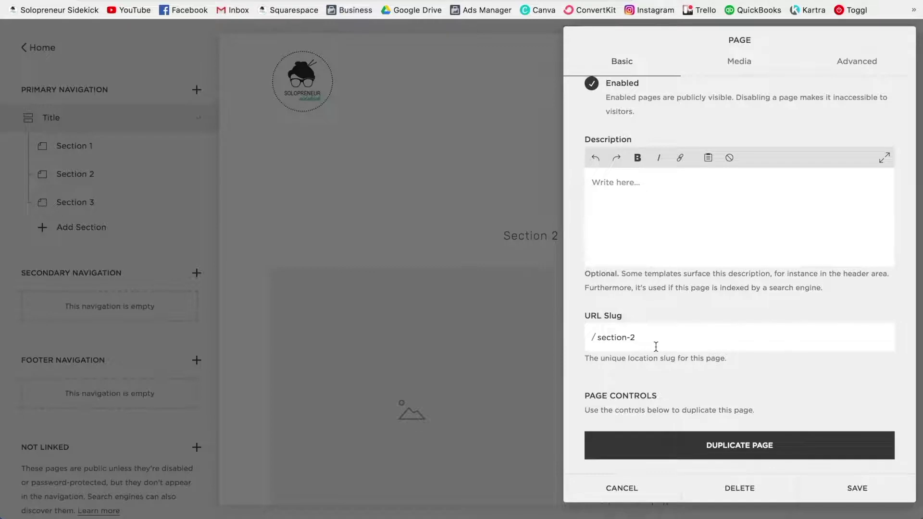
left_click(855, 486)
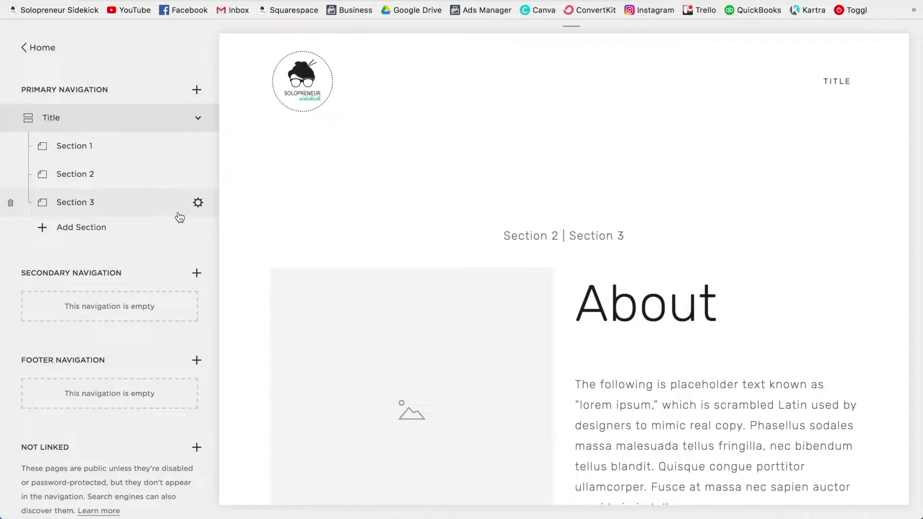
left_click(177, 214)
left_click(198, 202)
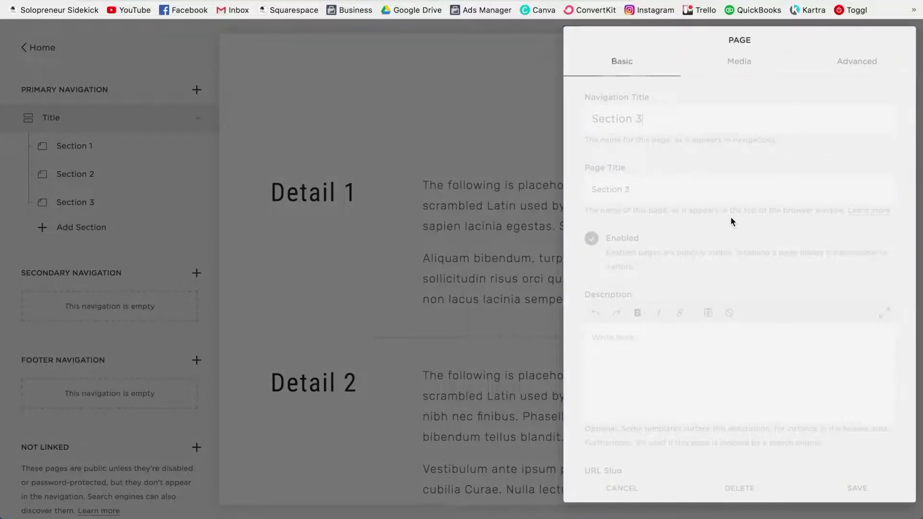
scroll(731, 219, "down", 3)
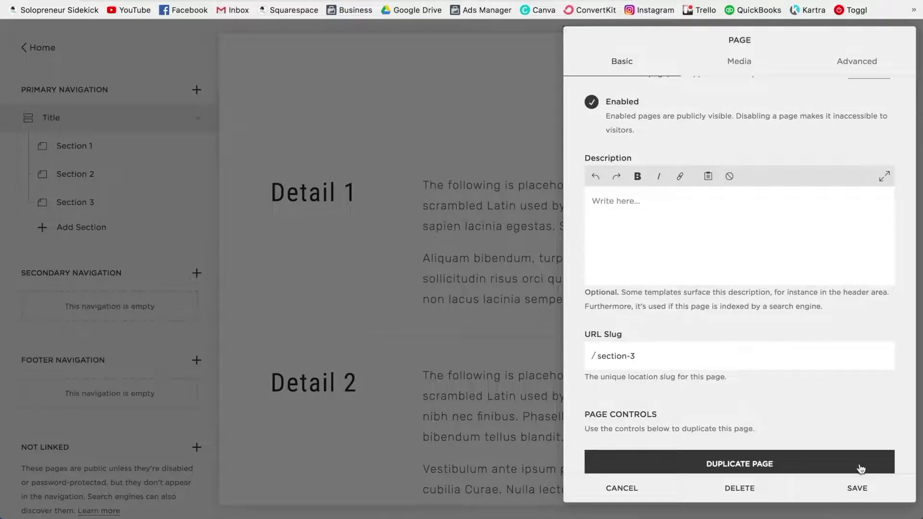
left_click(863, 486)
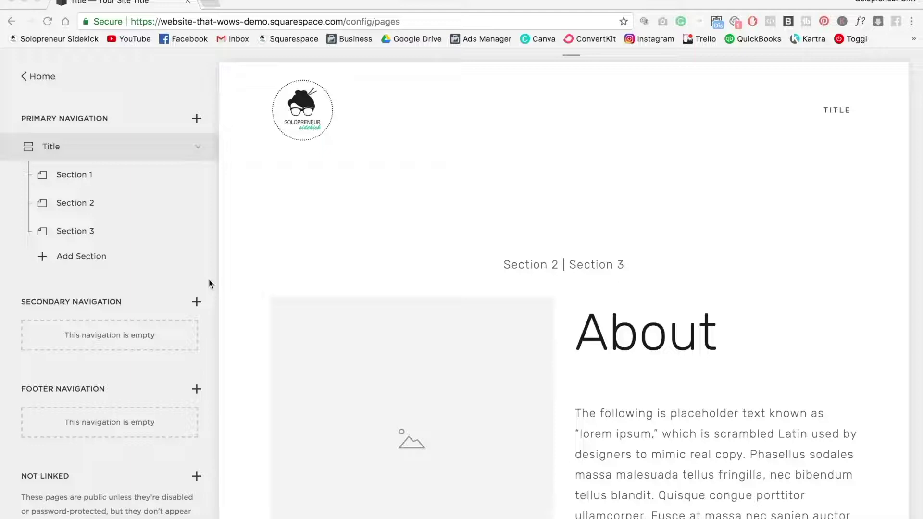
mouse_move(179, 148)
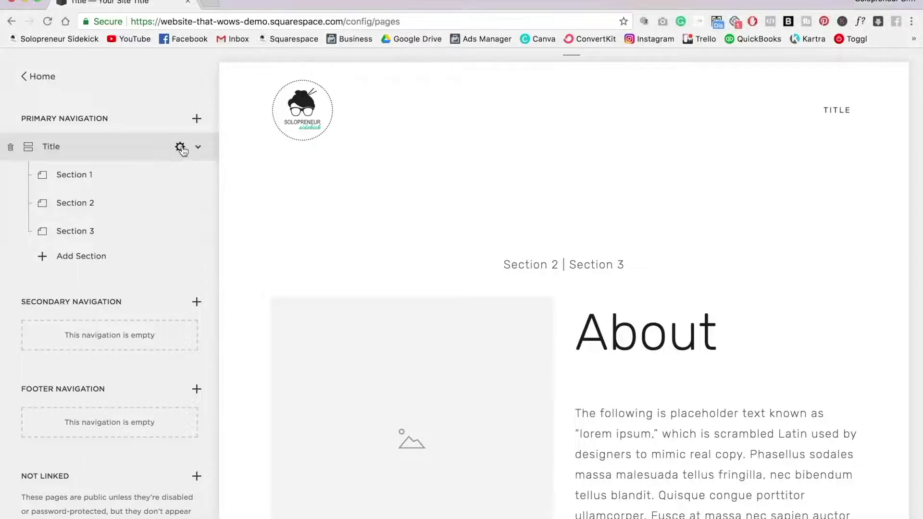
left_click(181, 148)
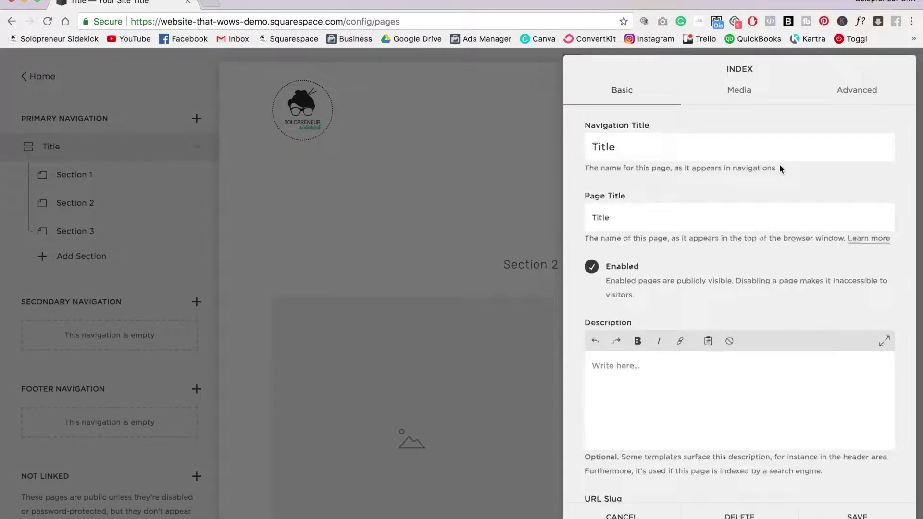
scroll(781, 169, "down", 3)
scroll(781, 173, "down", 3)
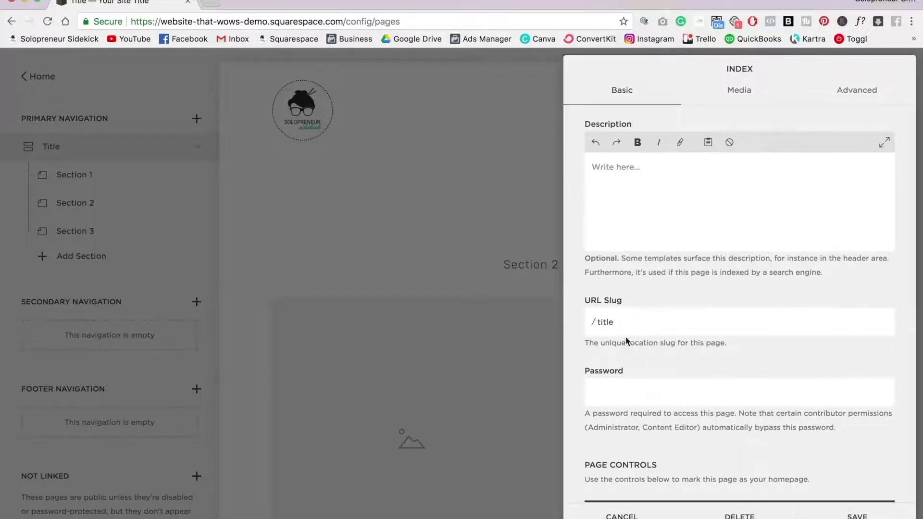
left_click(857, 515)
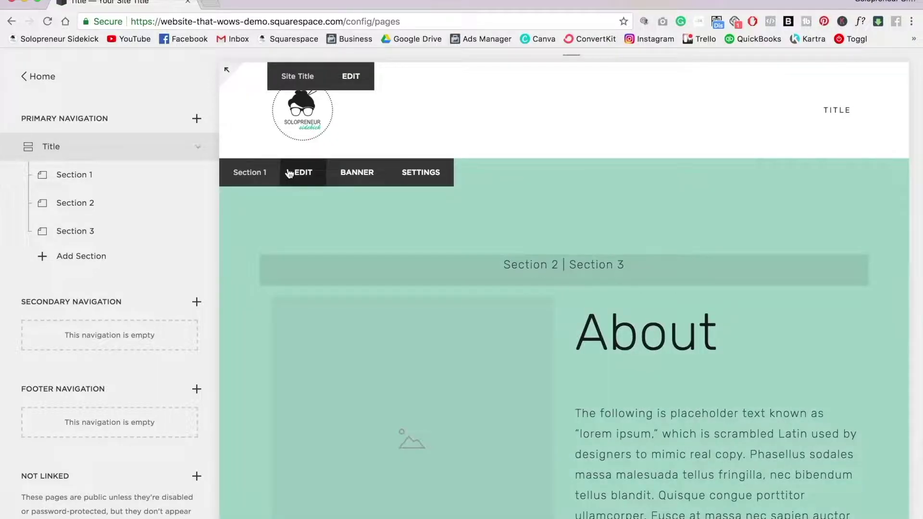
Link the words 'Section 2' in the Section 1 text line to /title/#section-2
left_click(289, 173)
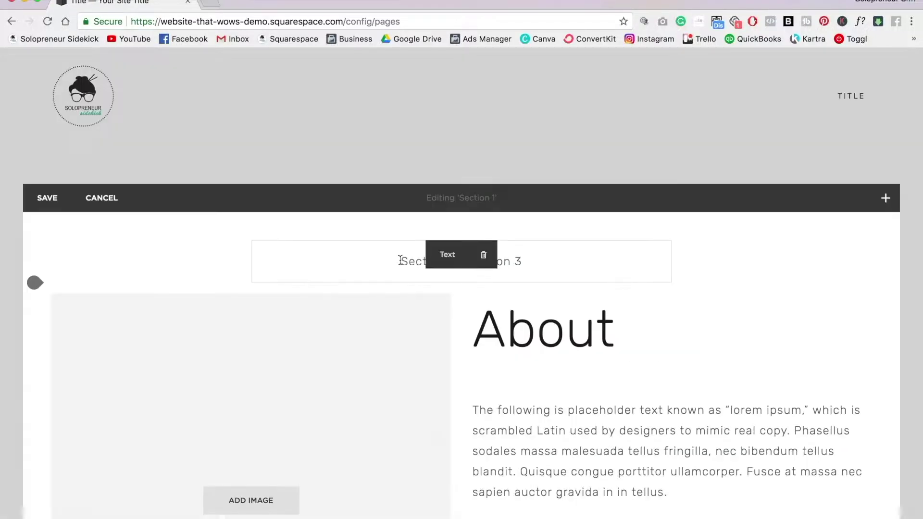
left_click(400, 261)
left_click_drag(401, 261, 454, 260)
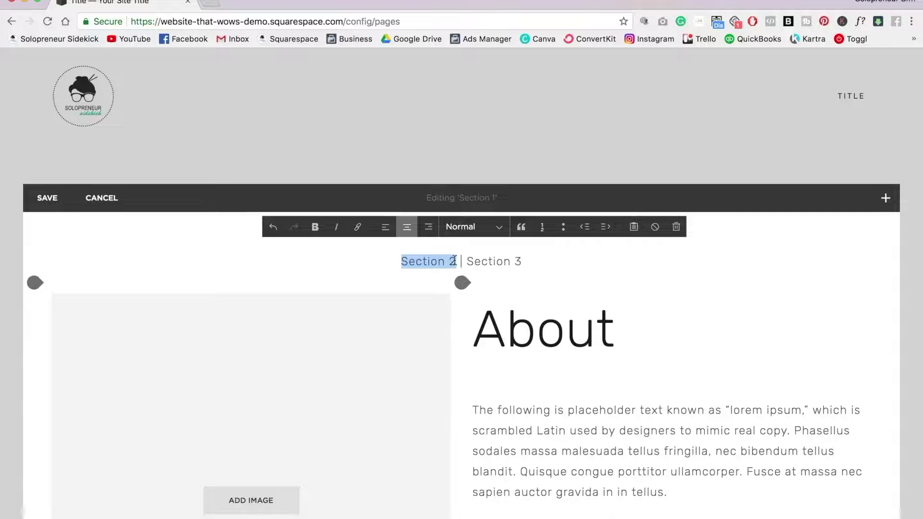
left_click(357, 229)
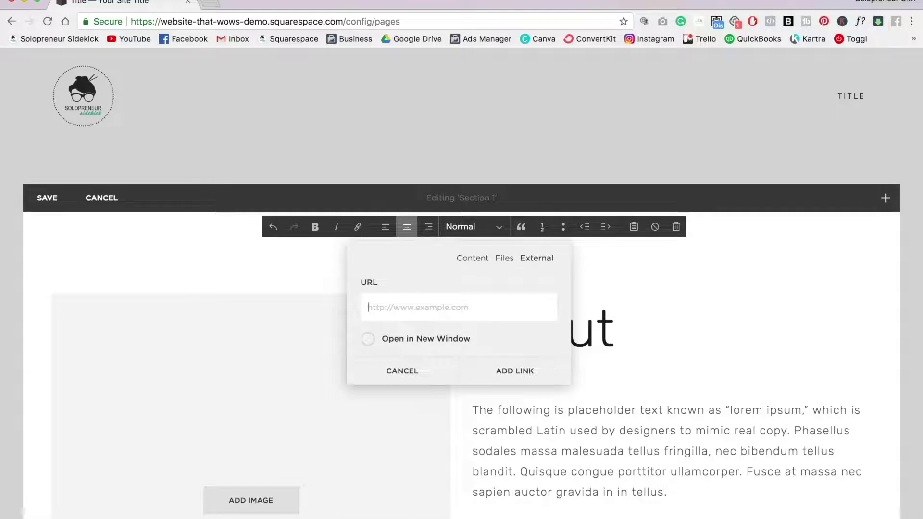
type("/")
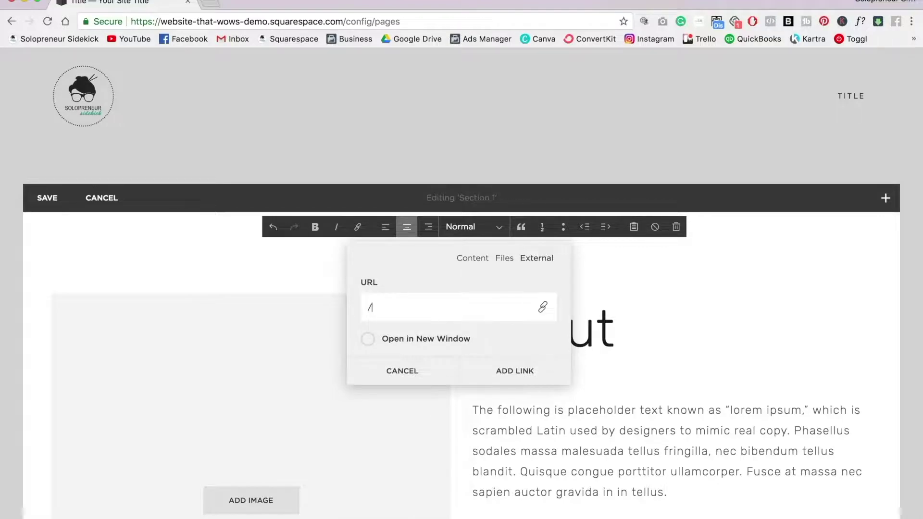
type("title/#section-2")
left_click(536, 377)
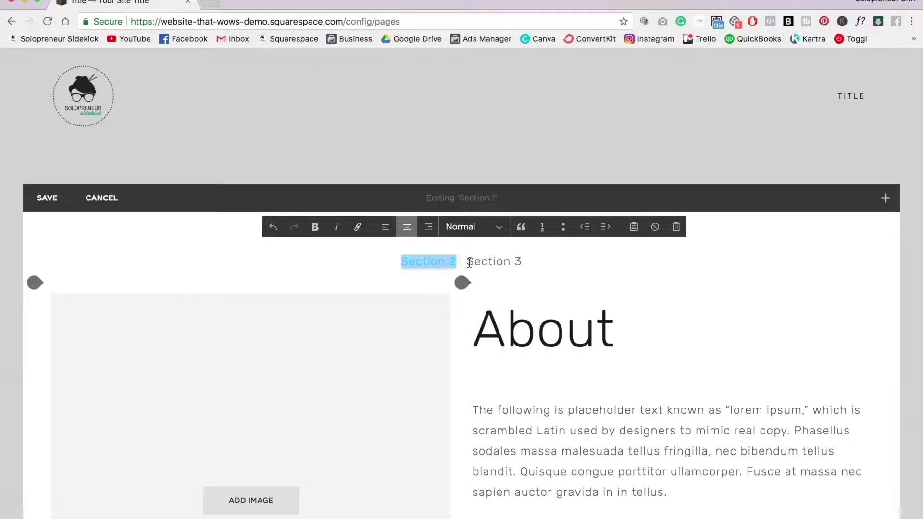
left_click_drag(467, 262, 526, 257)
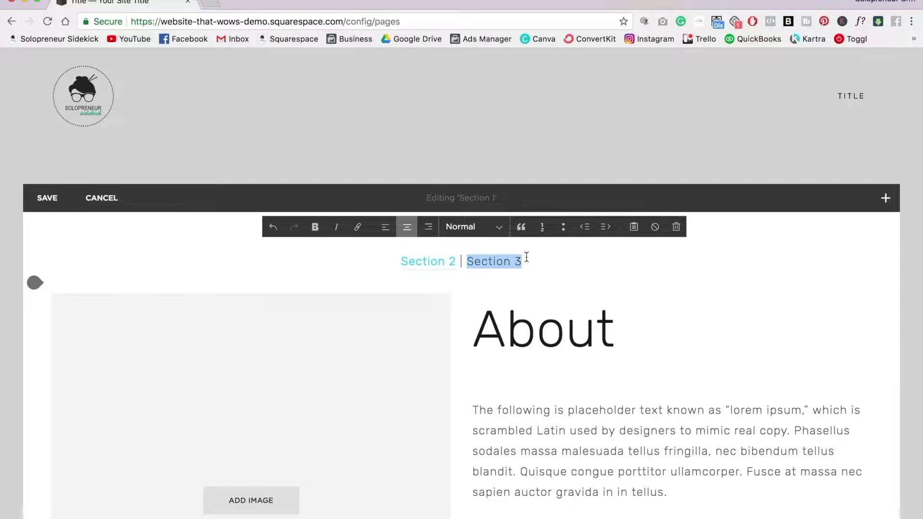
Link the words 'Section 3' to /title/#section-3 and save the edited section
left_click(357, 231)
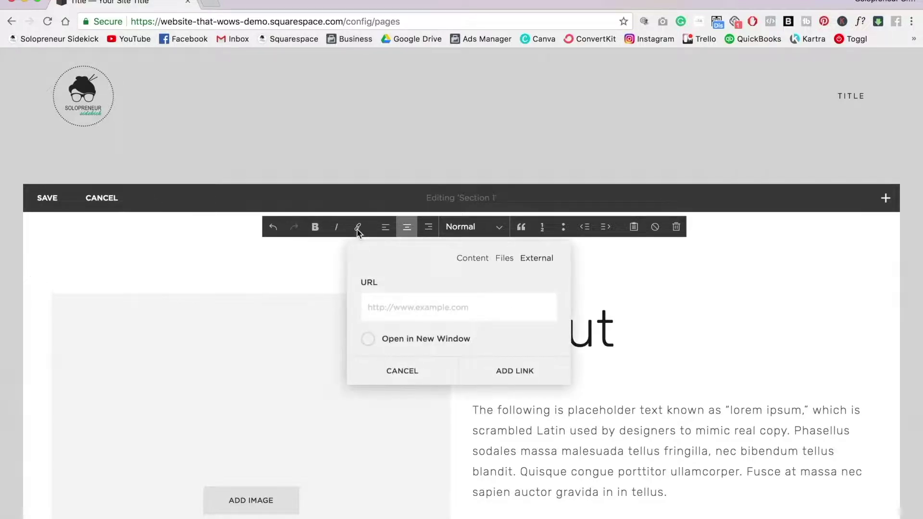
left_click(358, 231)
left_click(358, 231)
type("/")
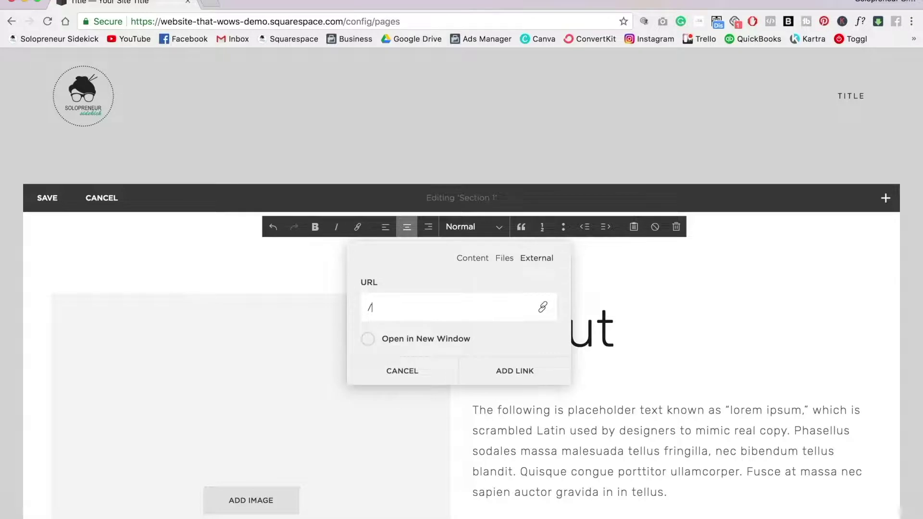
type("title/")
type("#section-3")
left_click(531, 382)
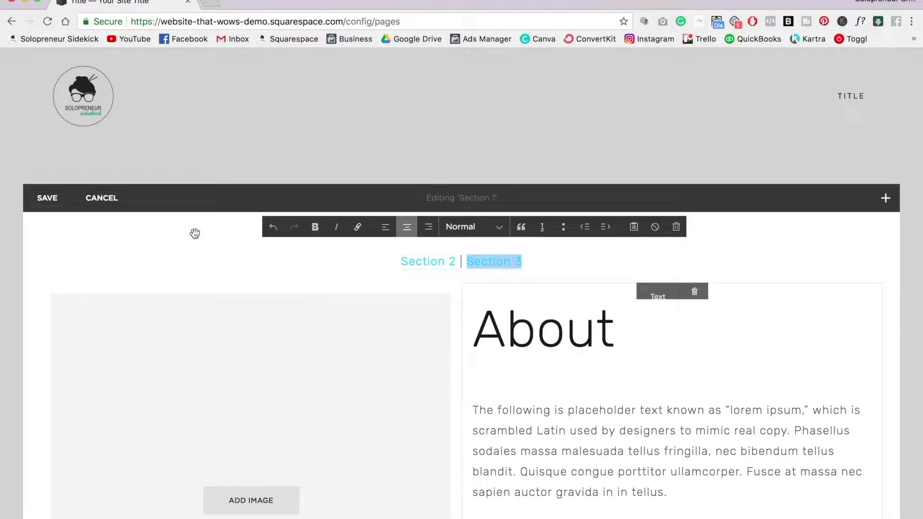
left_click(48, 198)
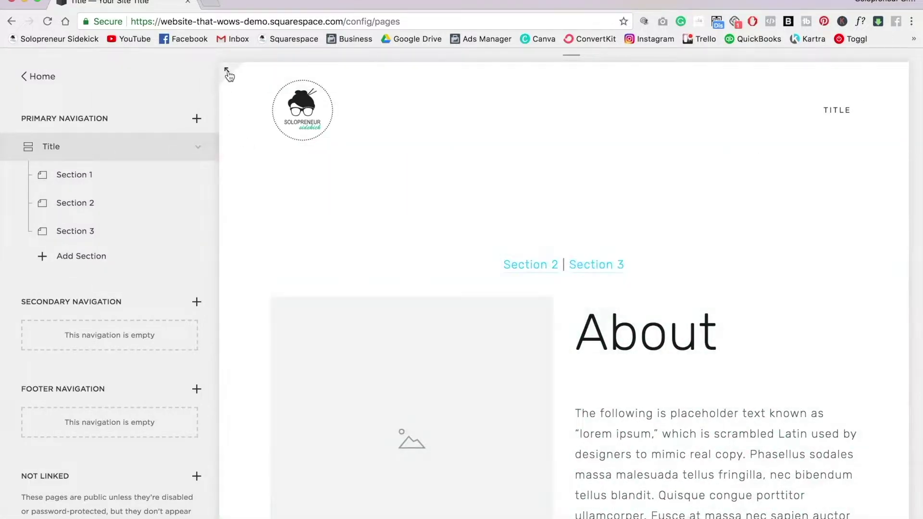
In the full-width preview, click the Section 2 link, then the Section 3 link
left_click(227, 72)
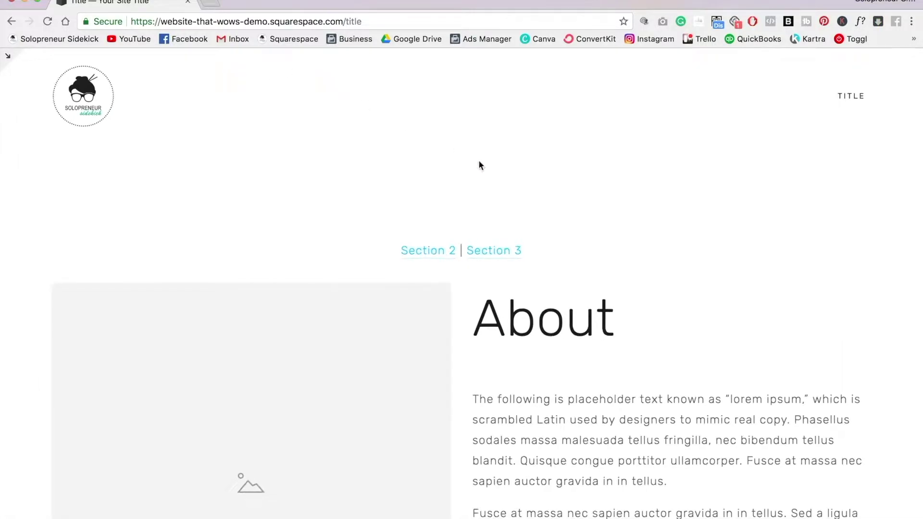
left_click(445, 252)
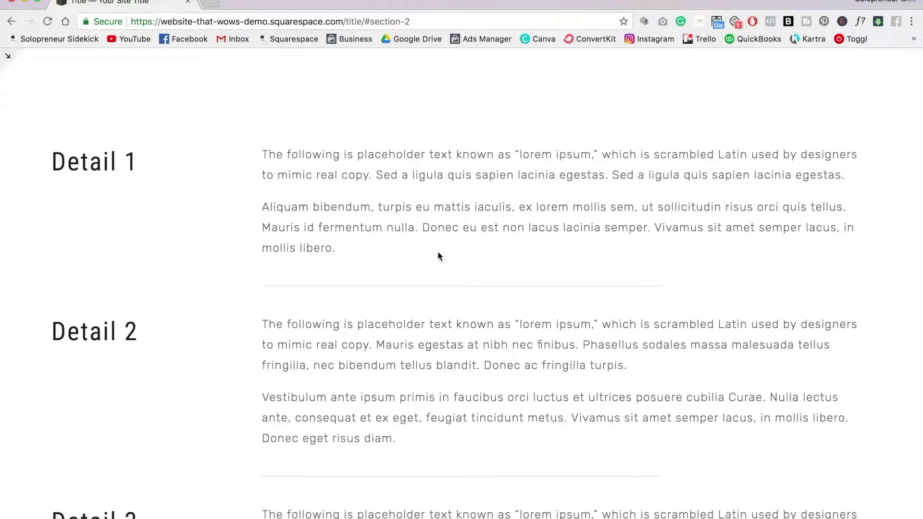
scroll(437, 256, "up", 20)
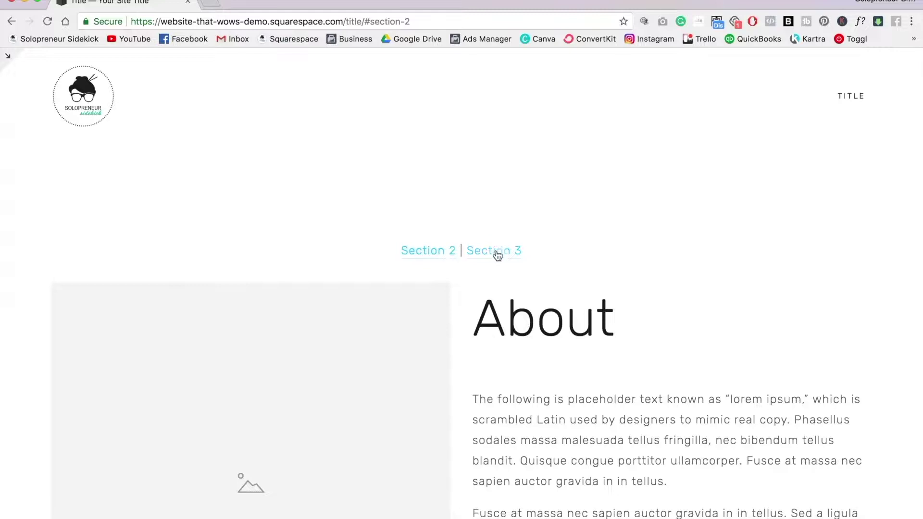
left_click(497, 255)
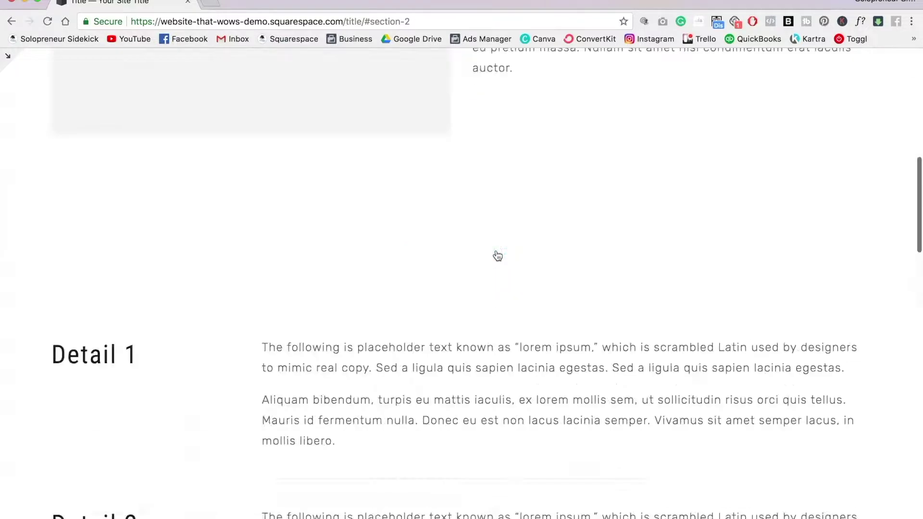